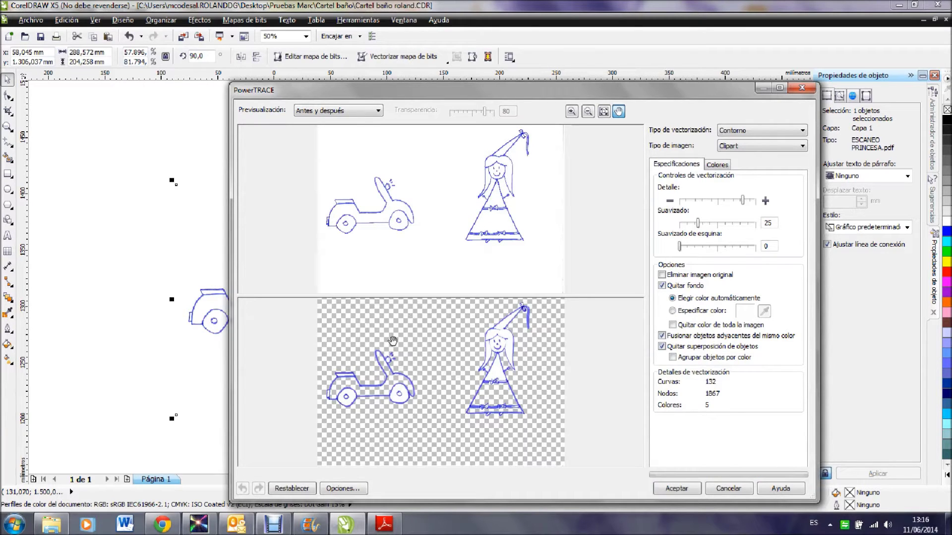
# - Accept the outline trace of the scooter and princess scan and move the traced vectors to the right of the bitmap
pyautogui.click(674, 489)
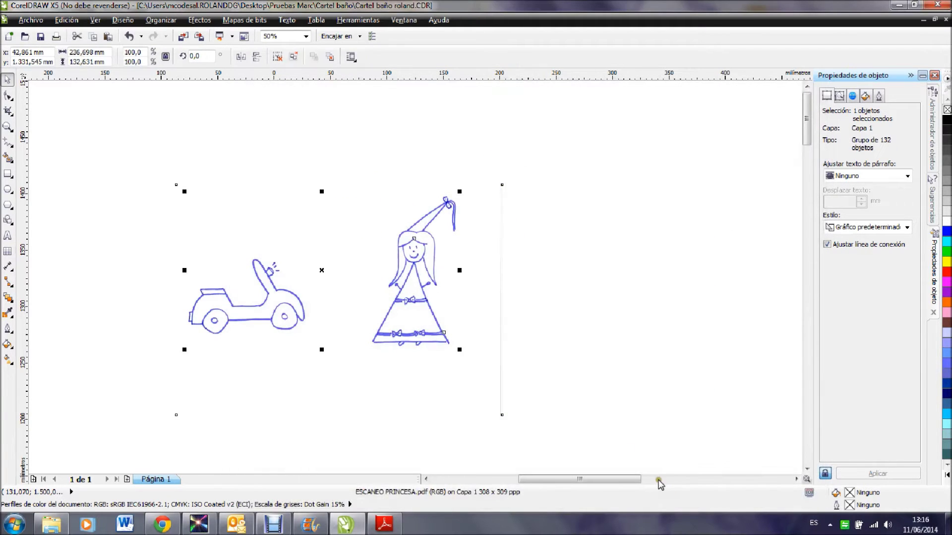
pyautogui.moveTo(399, 294); pyautogui.dragTo(678, 294)
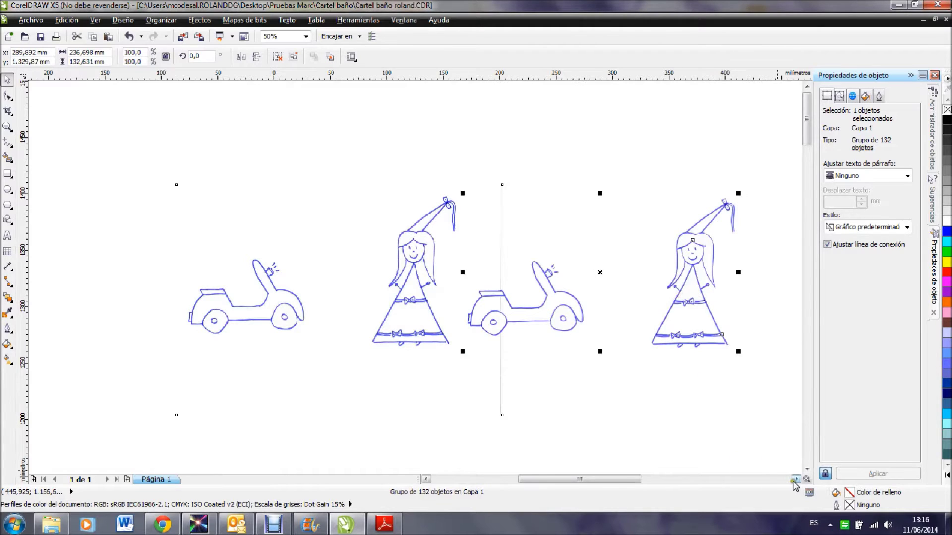
pyautogui.click(796, 479)
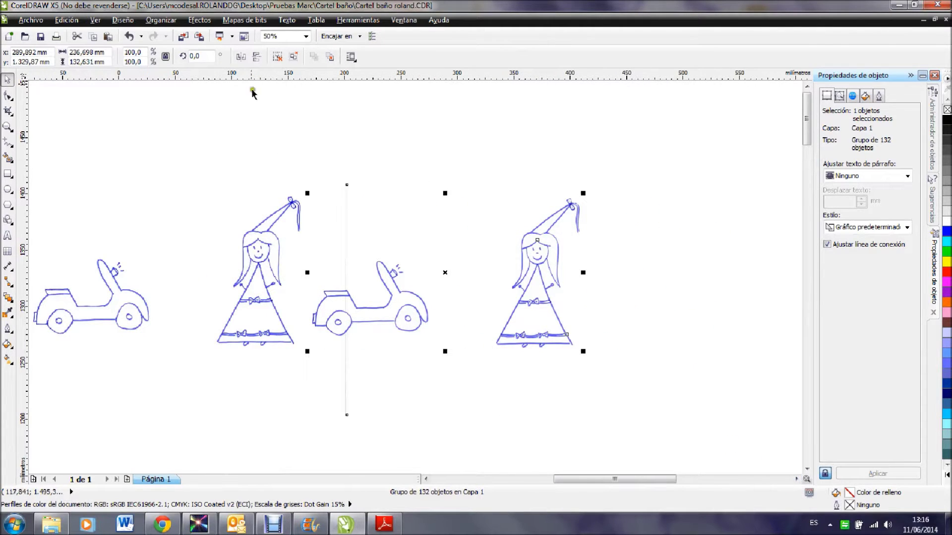
# - Ungroup the traced scooter and princess drawing into separate objects
pyautogui.click(277, 57)
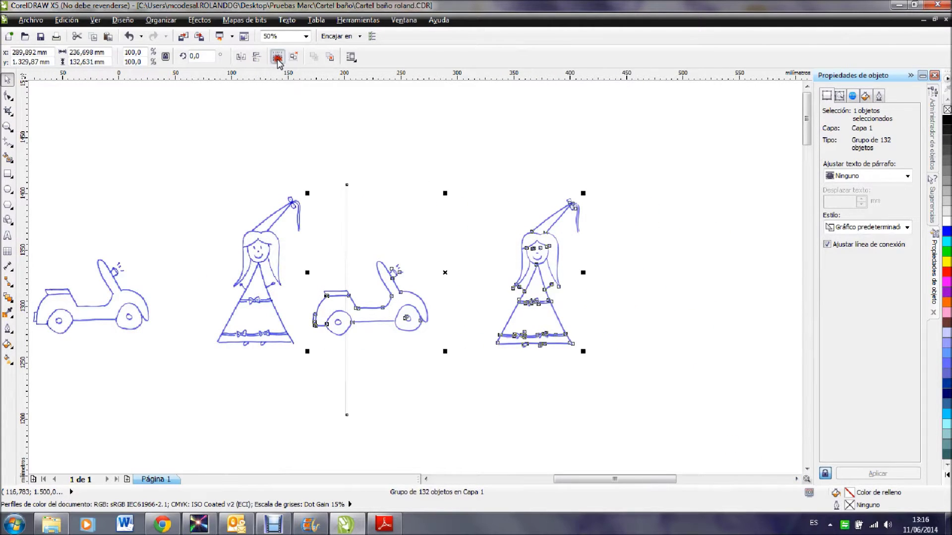
pyautogui.click(505, 382)
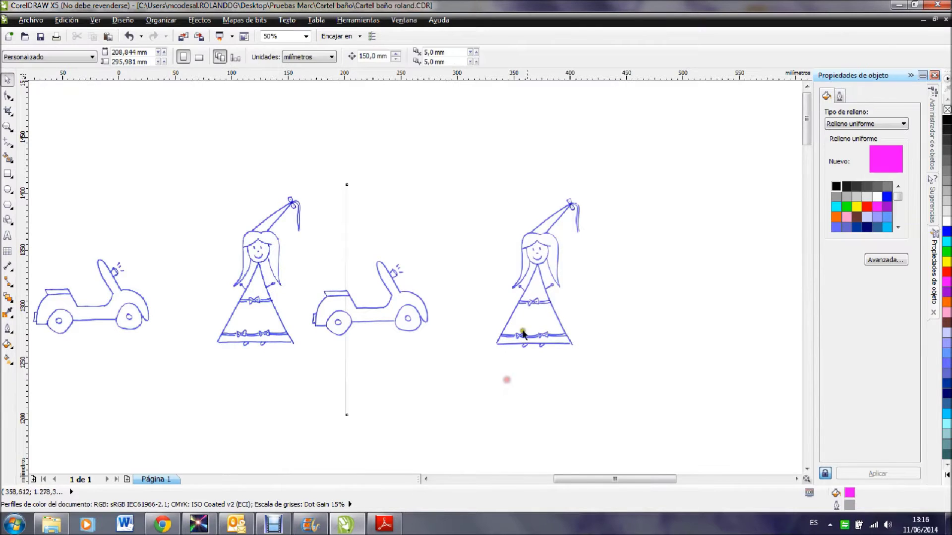
# - Fill the princess's dress and hat with uniform pink, #FF99CC
pyautogui.click(549, 241)
pyautogui.click(856, 206)
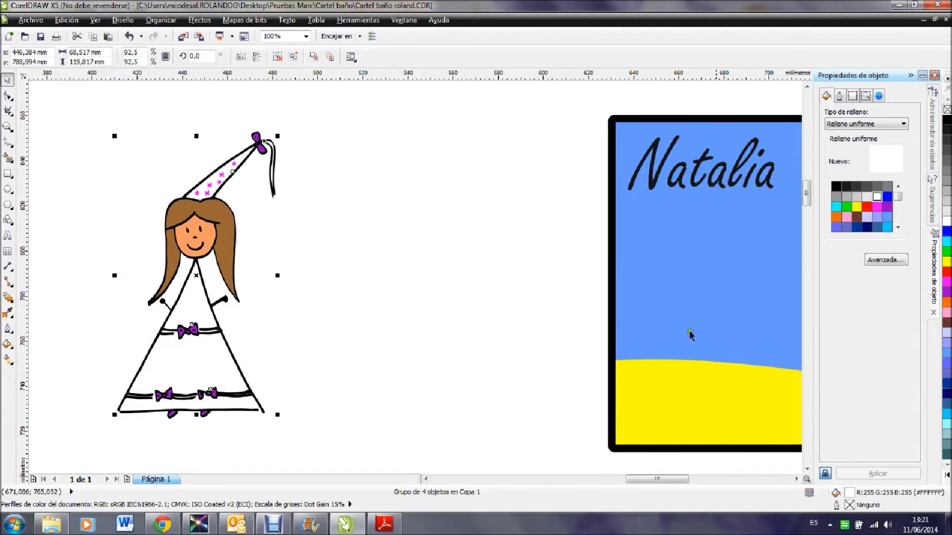
pyautogui.click(846, 216)
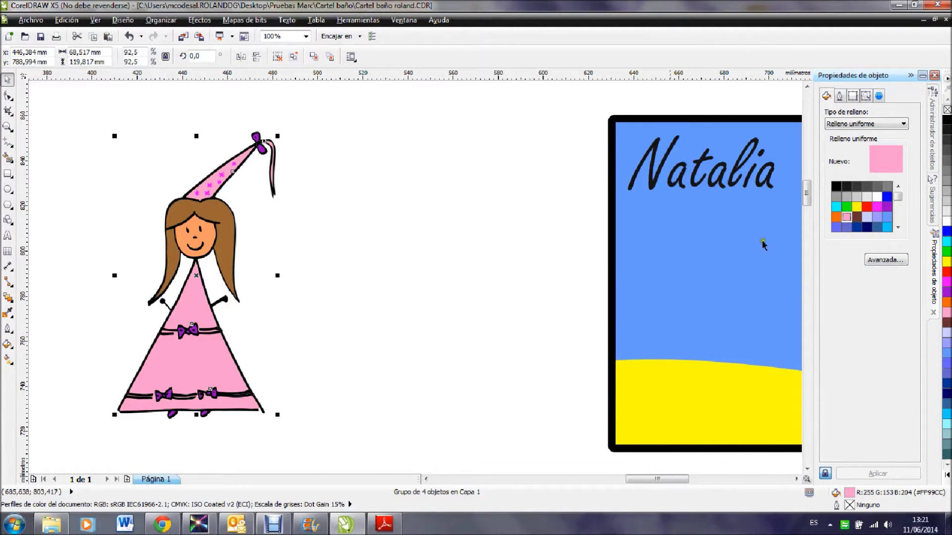
pyautogui.click(444, 280)
# - Copy the princess's black outline group and paste the duplicate in place over the original
pyautogui.scroll(-1, 444, 280)
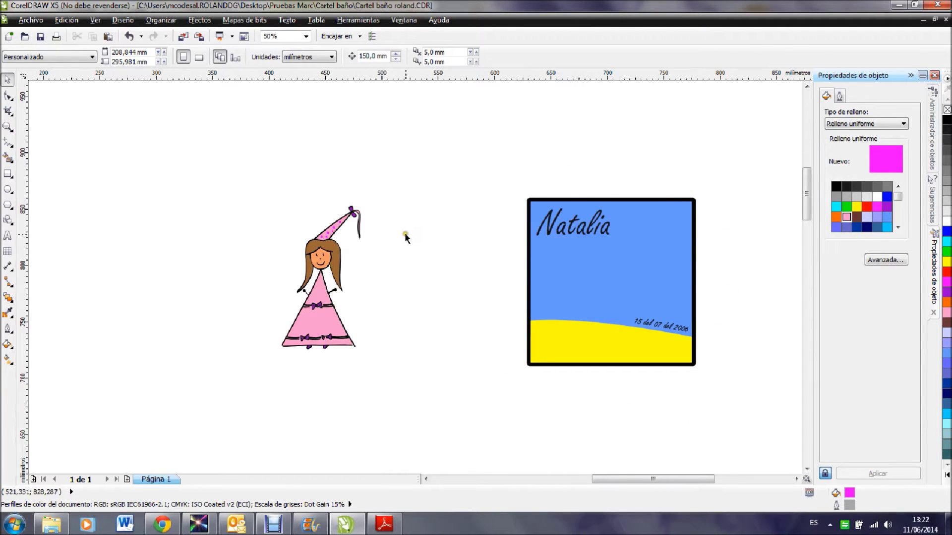
pyautogui.scroll(1, 326, 253)
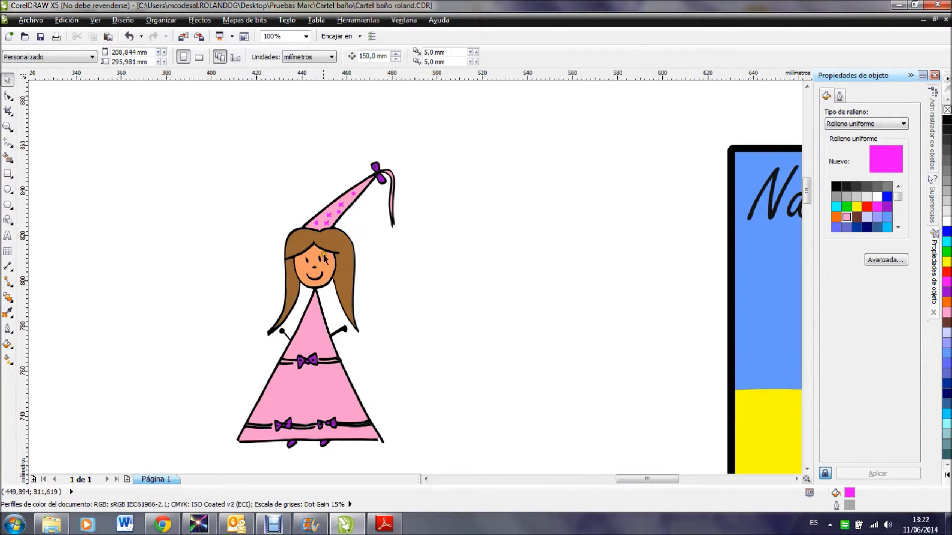
pyautogui.click(301, 327)
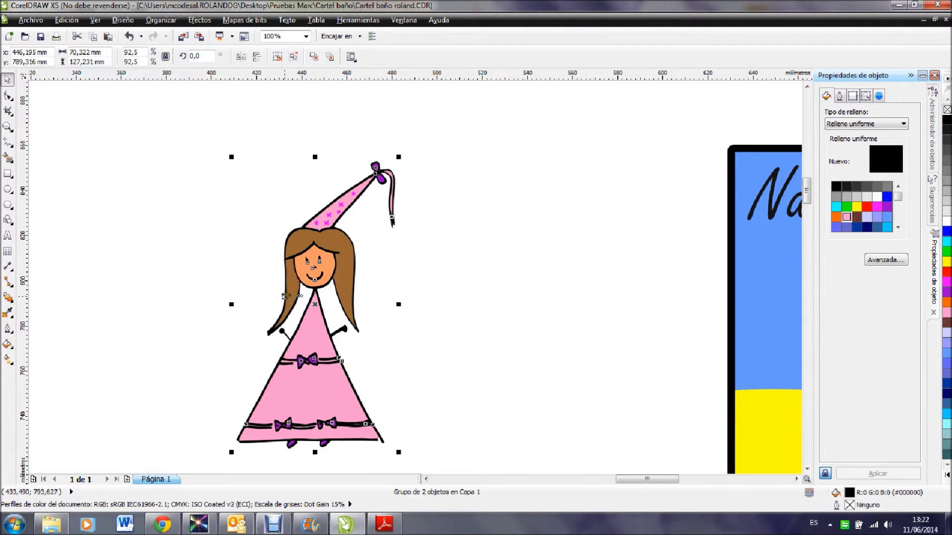
pyautogui.rightClick(290, 337)
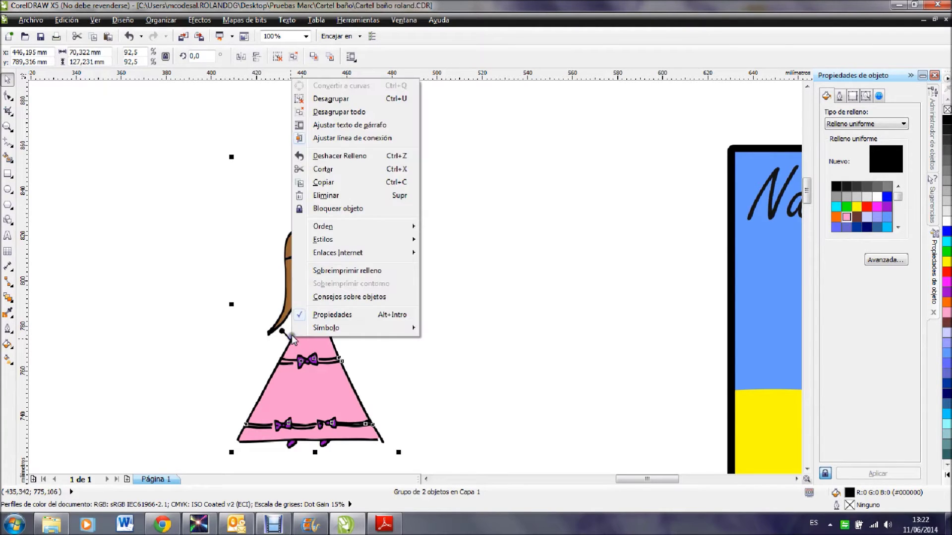
pyautogui.click(327, 183)
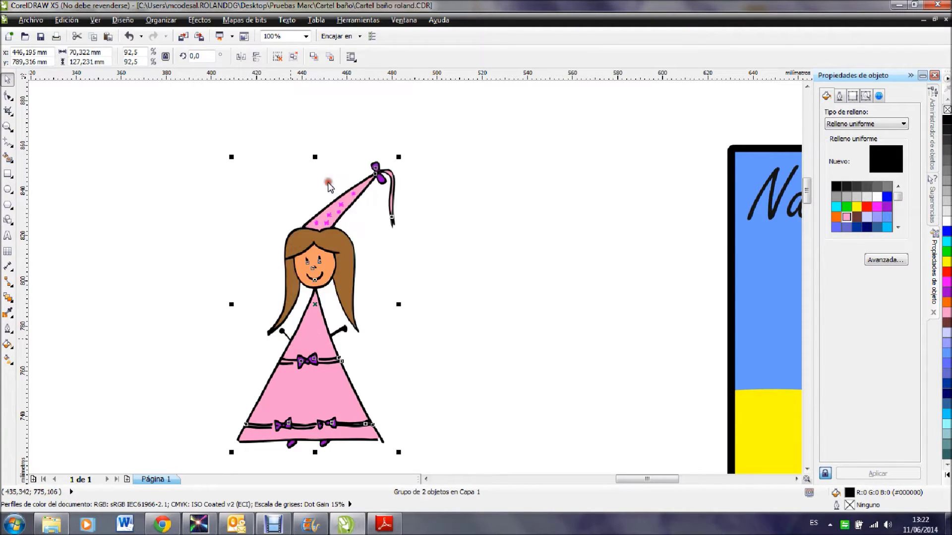
pyautogui.rightClick(435, 170)
pyautogui.click(467, 250)
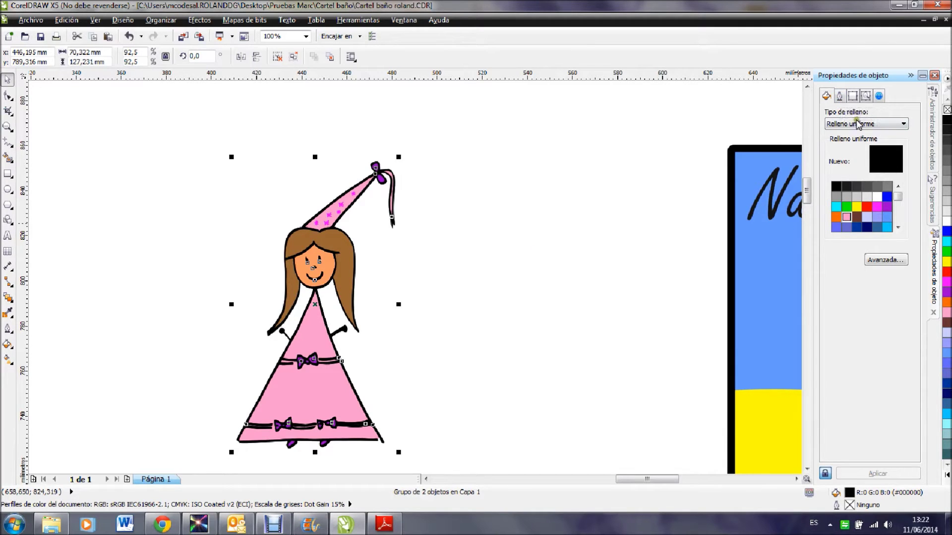
# - Fill the pasted princess outline with the RDG_GLOSS spot colour from the Roland VersaWorks palette
pyautogui.click(887, 259)
pyautogui.click(524, 224)
pyautogui.click(546, 224)
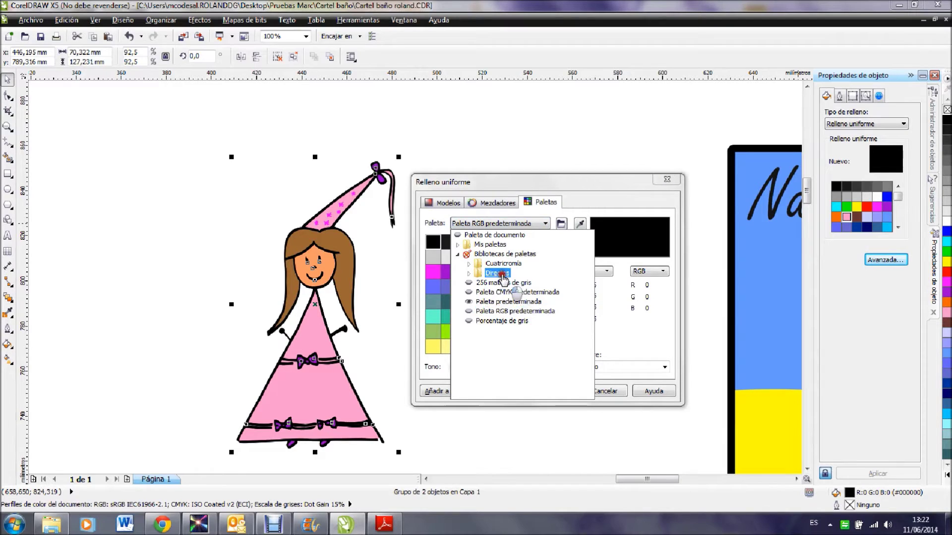
pyautogui.doubleClick(496, 273)
pyautogui.doubleClick(505, 301)
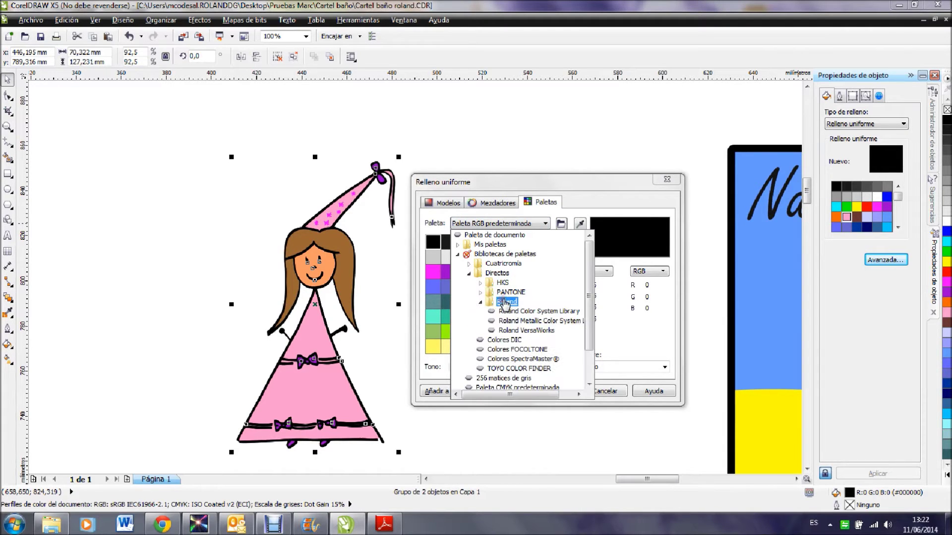
pyautogui.click(511, 330)
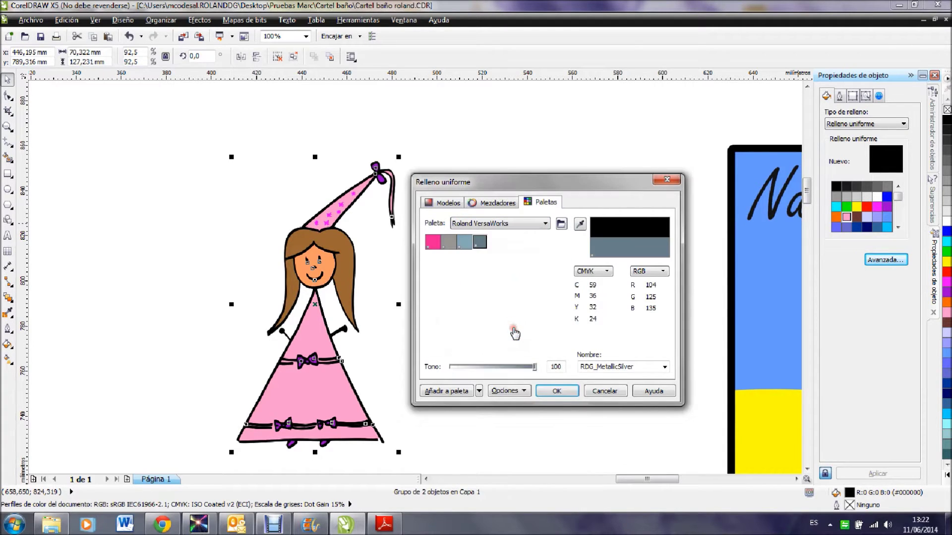
pyautogui.click(464, 246)
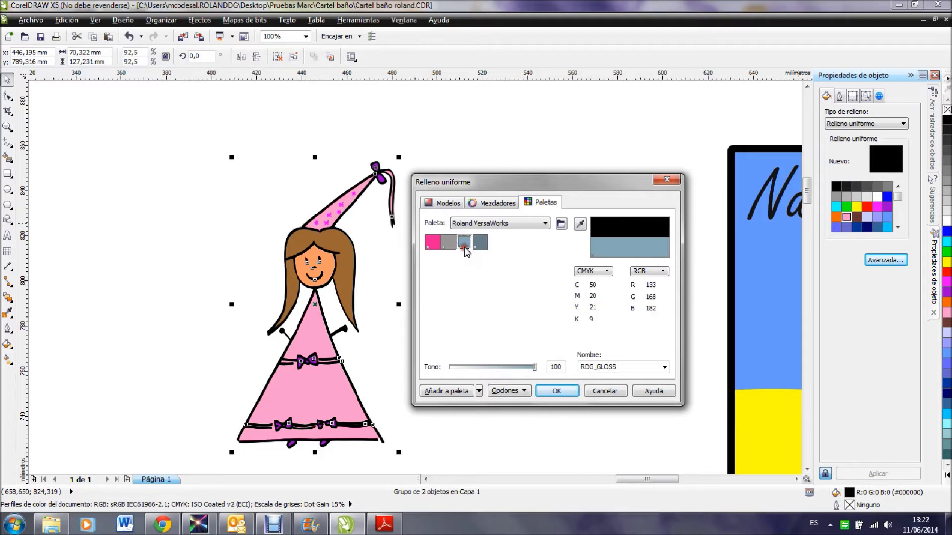
pyautogui.click(555, 391)
pyautogui.click(539, 370)
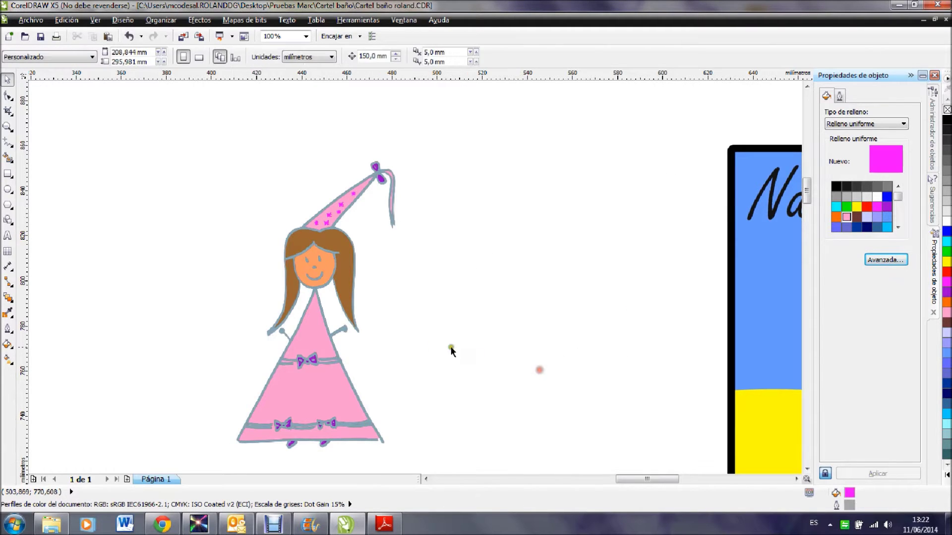
# - Move the gloss outline beside the princess to expose the black outline beneath, and undo the move
pyautogui.moveTo(339, 336); pyautogui.dragTo(494, 333)
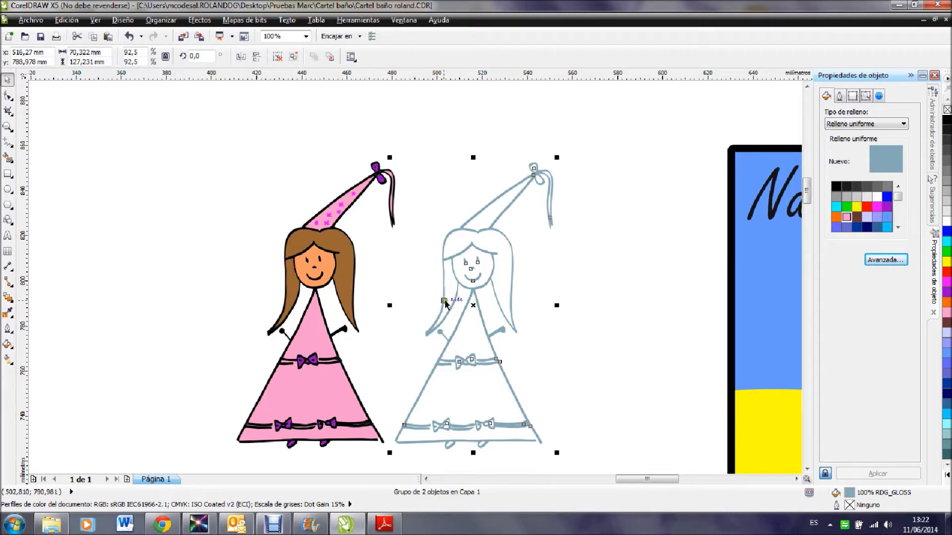
pyautogui.hotkey('ctrl', 'z')
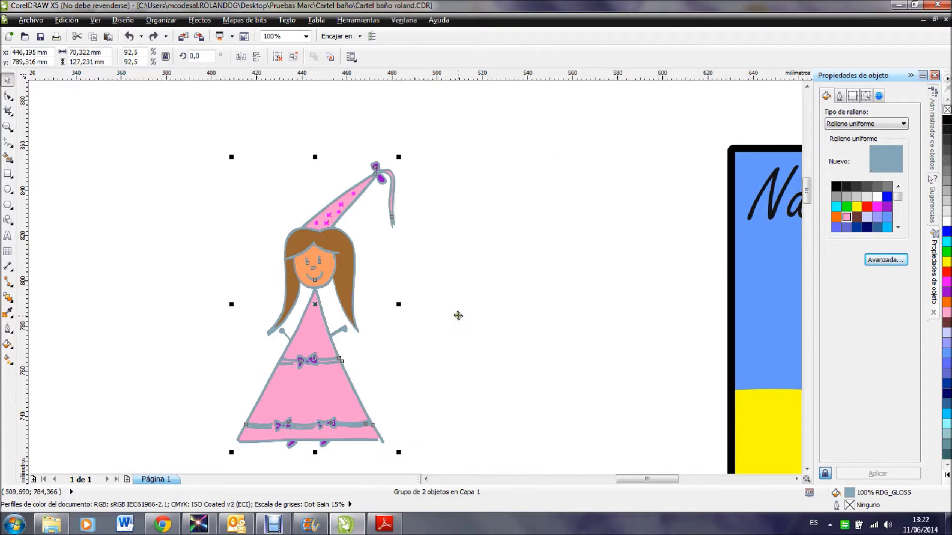
pyautogui.click(452, 302)
# - Select all the princess's objects and move them onto the blue and yellow sign, below the name text
pyautogui.scroll(-1, 442, 287)
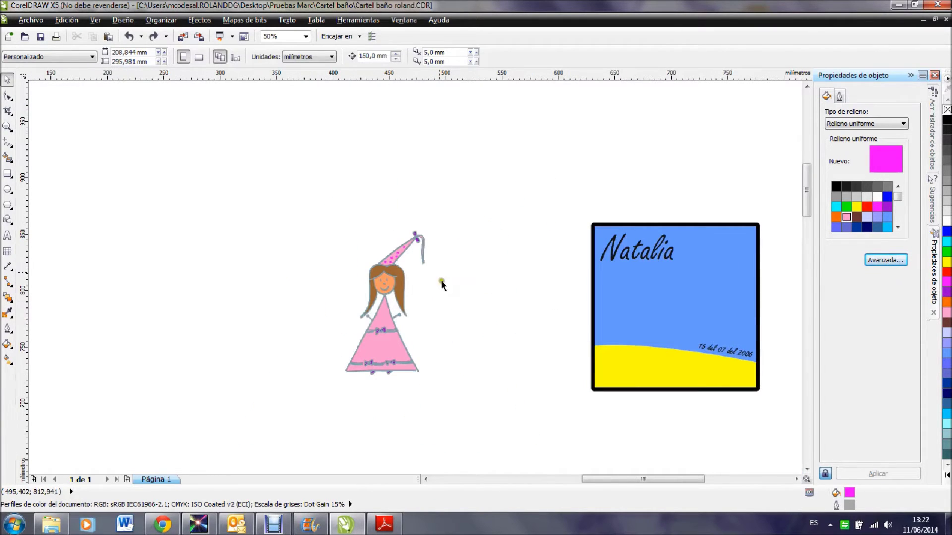
pyautogui.moveTo(343, 216)
pyautogui.mouseDown()
pyautogui.moveTo(393, 266)
pyautogui.moveTo(456, 388)
pyautogui.mouseUp()
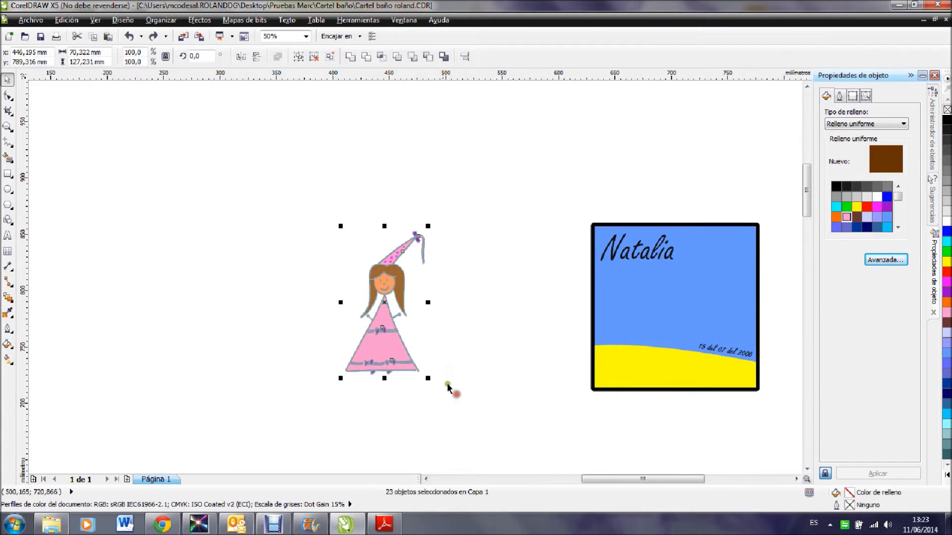
pyautogui.moveTo(393, 308); pyautogui.dragTo(678, 310)
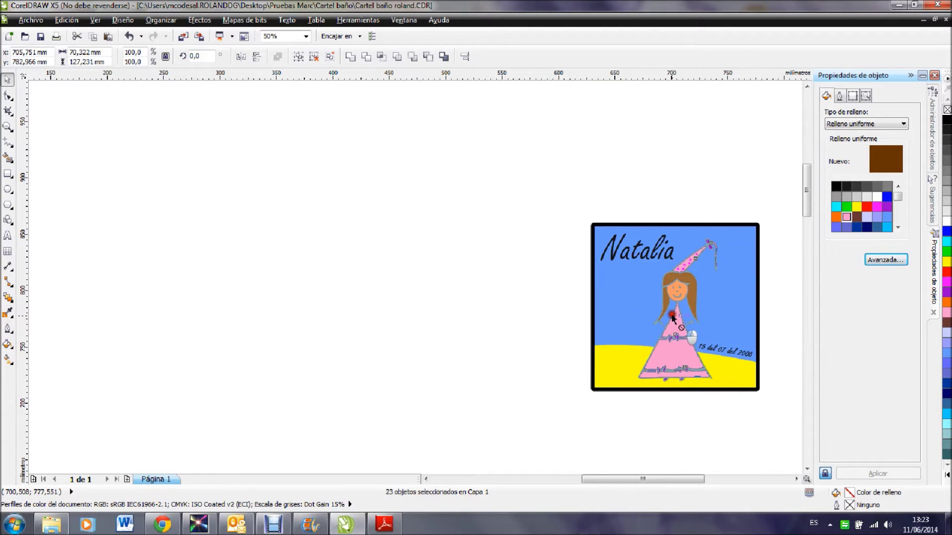
pyautogui.scroll(1, 653, 262)
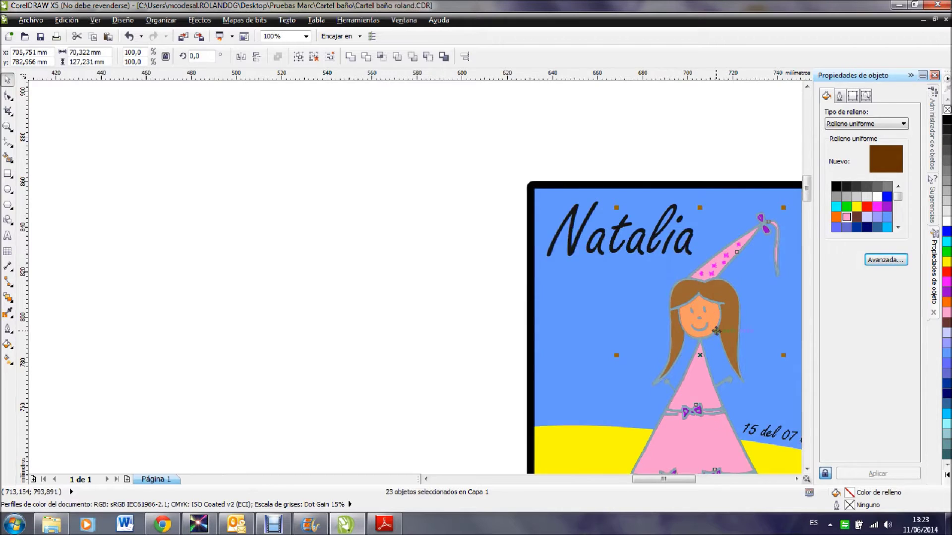
pyautogui.scroll(-1, 716, 329)
# - Copy the sign's name and date texts together and paste the duplicates in place
pyautogui.click(769, 388)
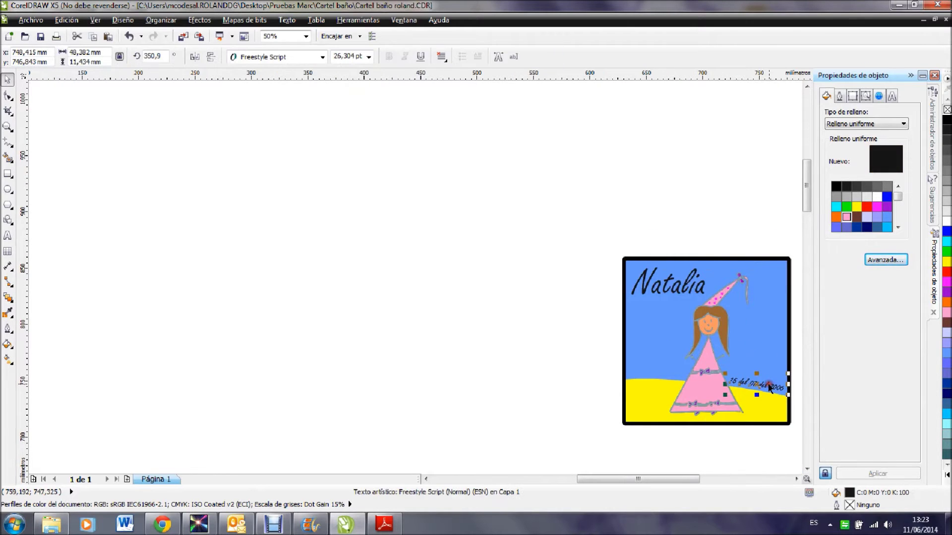
pyautogui.keyDown('shift'); pyautogui.click(677, 293); pyautogui.keyUp('shift')
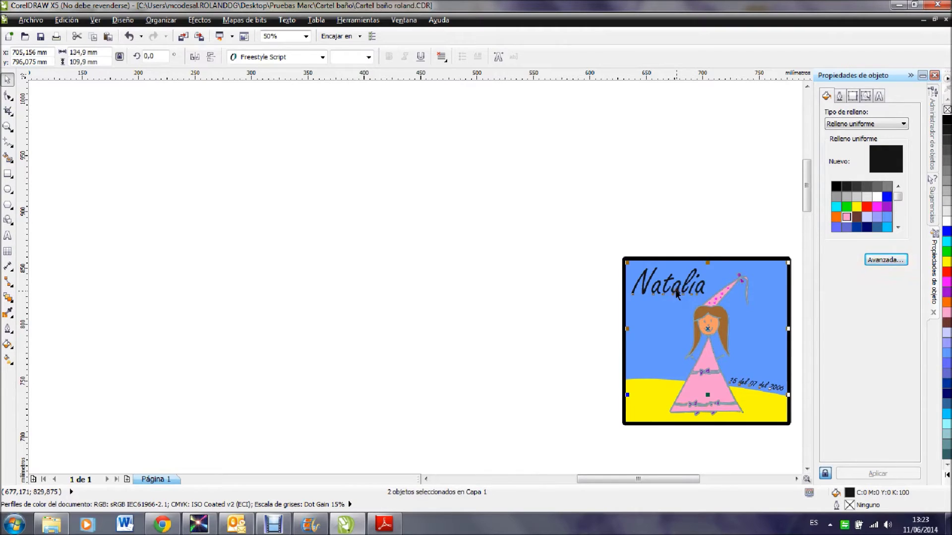
pyautogui.rightClick(669, 285)
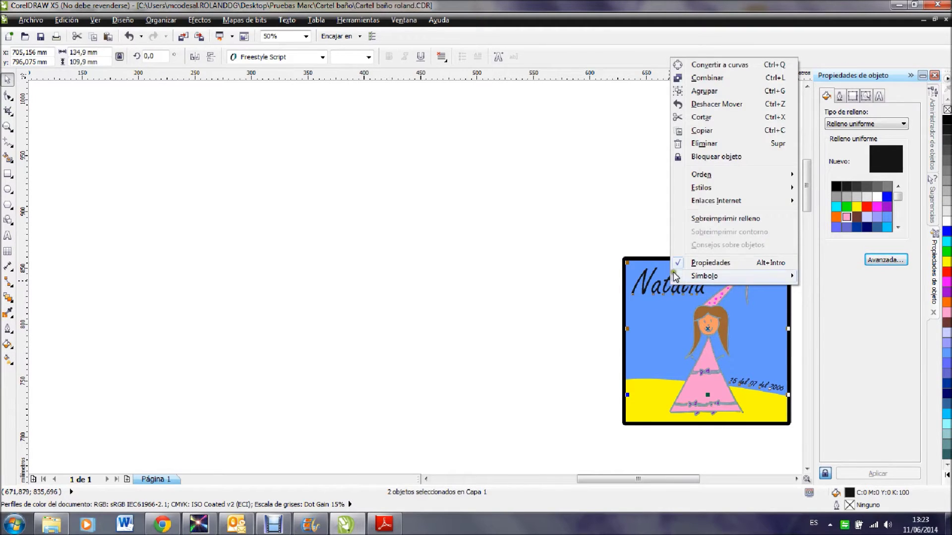
pyautogui.click(704, 132)
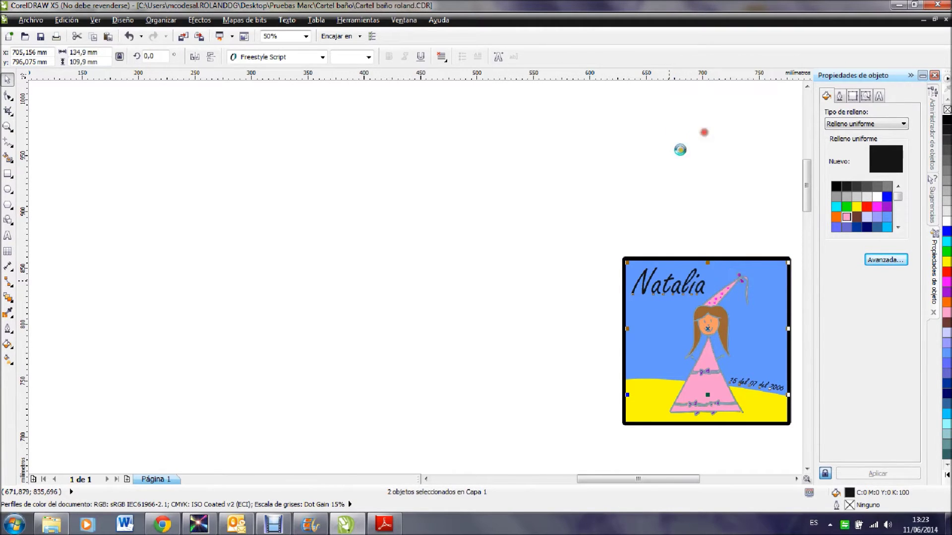
pyautogui.click(649, 167)
pyautogui.rightClick(649, 167)
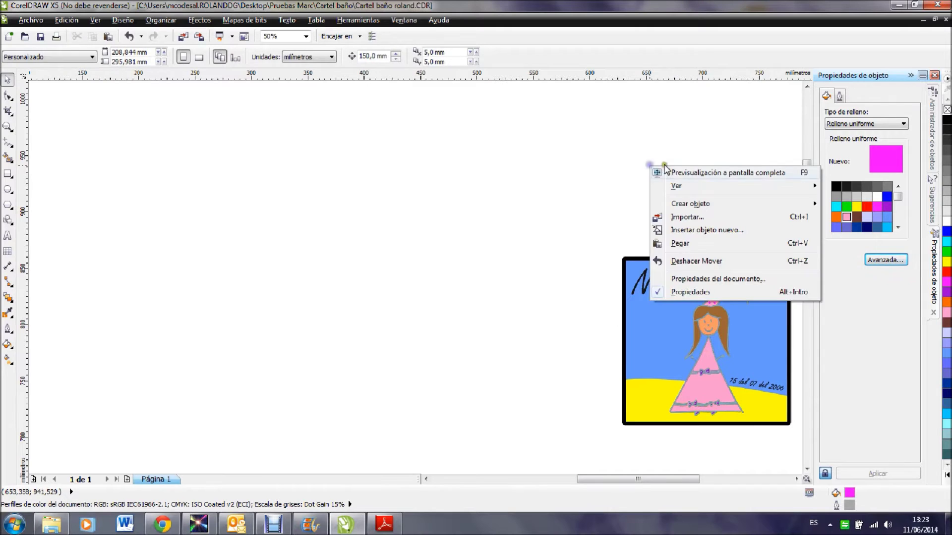
pyautogui.click(683, 243)
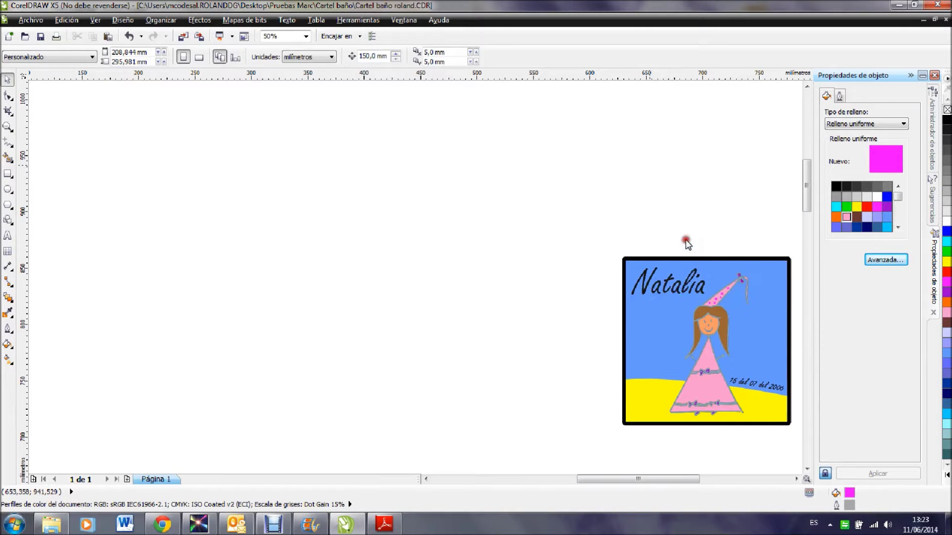
# - Fill the pasted name and date texts with the RDG_GLOSS spot colour from the Roland VersaWorks palette
pyautogui.click(885, 260)
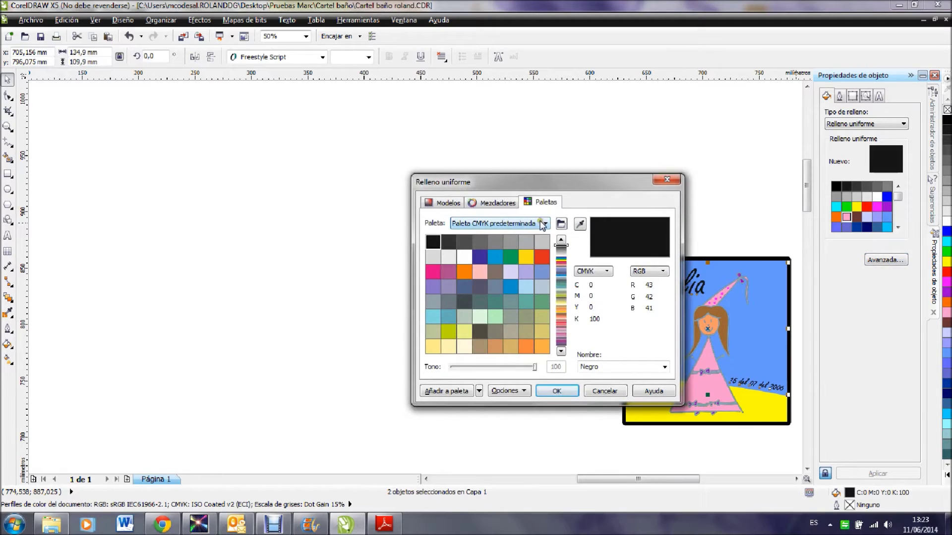
pyautogui.click(542, 224)
pyautogui.click(493, 273)
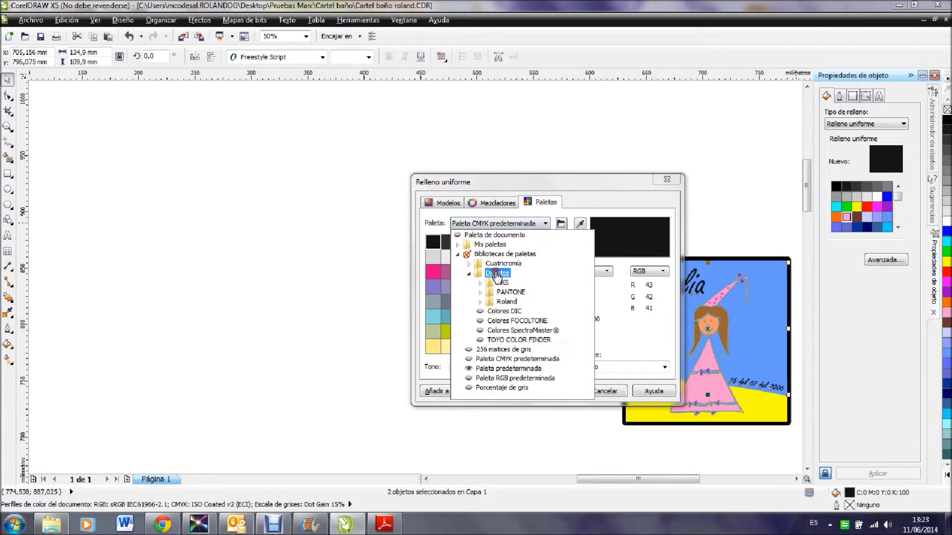
pyautogui.click(503, 302)
pyautogui.click(514, 329)
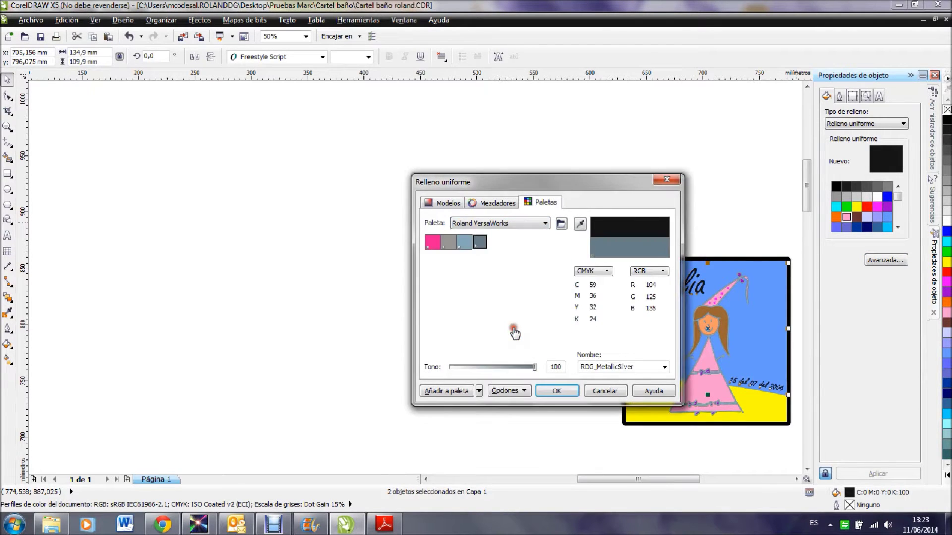
pyautogui.click(460, 242)
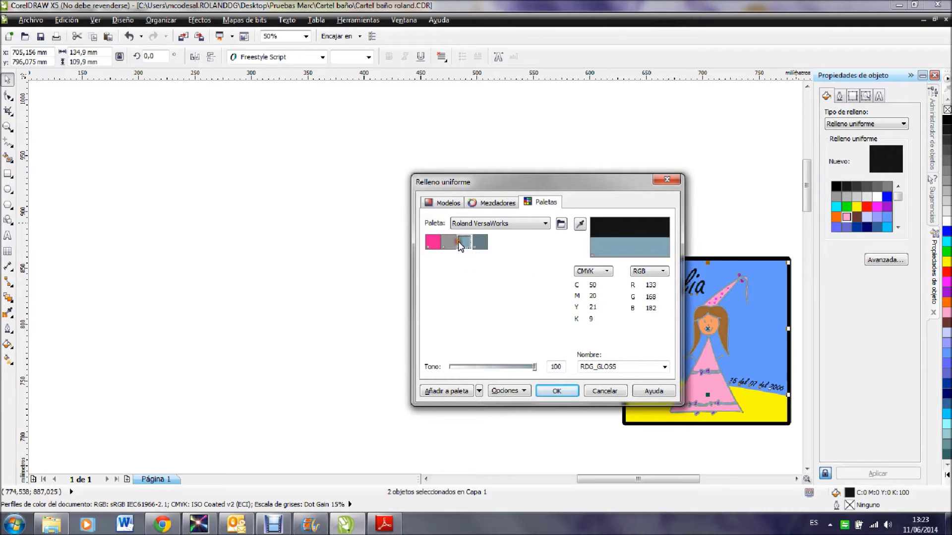
pyautogui.click(550, 391)
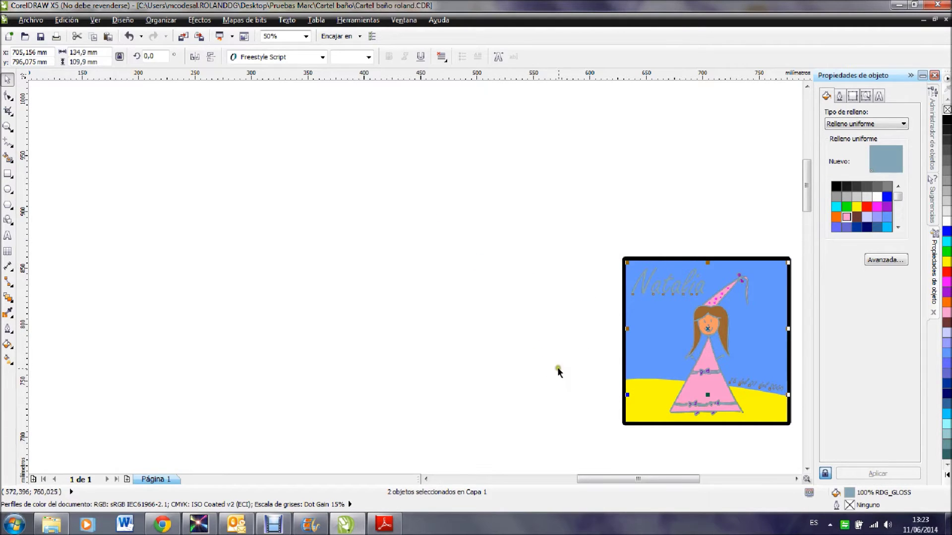
# - Move the blue and yellow background shapes off the sign and select the bordered rectangle beneath to examine its fill colour
pyautogui.click(562, 377)
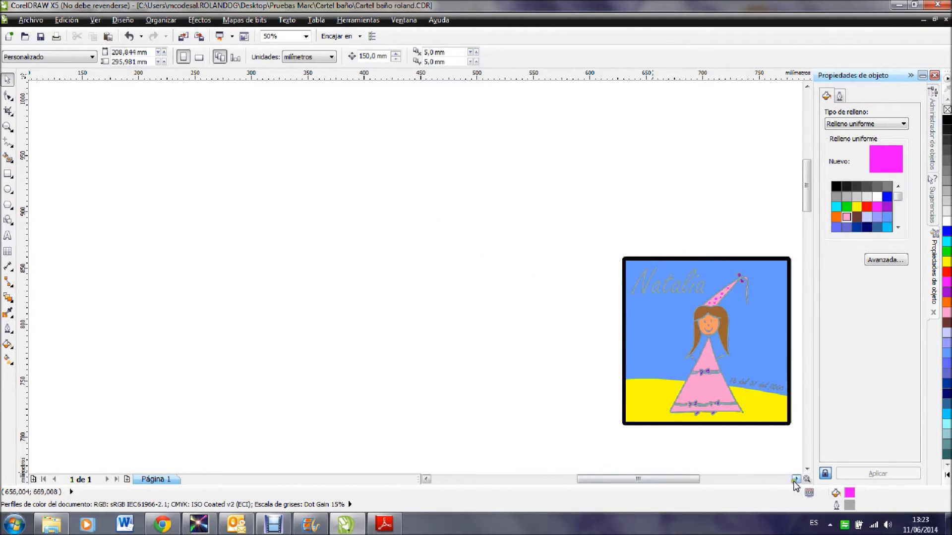
pyautogui.click(795, 479)
pyautogui.scroll(1, 558, 378)
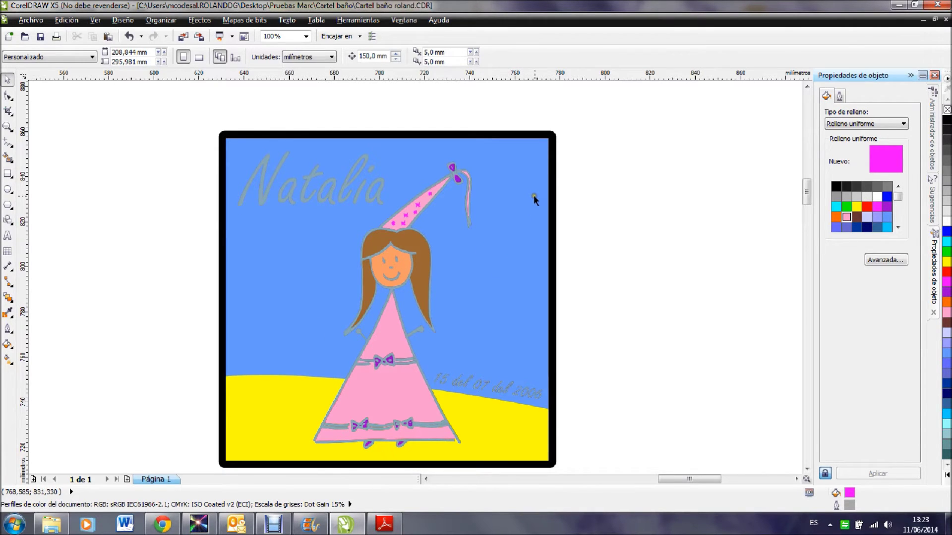
pyautogui.moveTo(545, 208)
pyautogui.mouseDown()
pyautogui.moveTo(516, 208)
pyautogui.moveTo(461, 243)
pyautogui.moveTo(432, 241)
pyautogui.mouseUp()
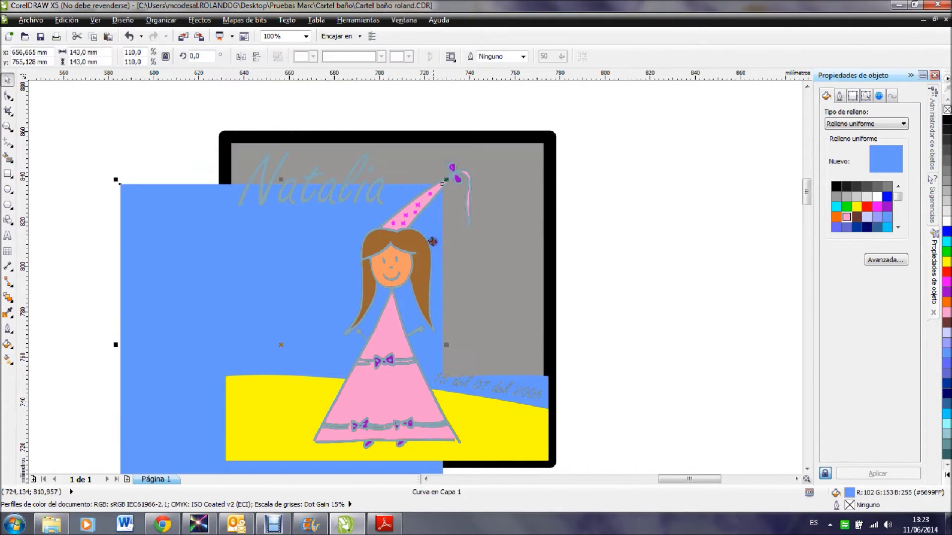
pyautogui.moveTo(516, 427); pyautogui.dragTo(427, 460)
pyautogui.moveTo(467, 409); pyautogui.dragTo(228, 454)
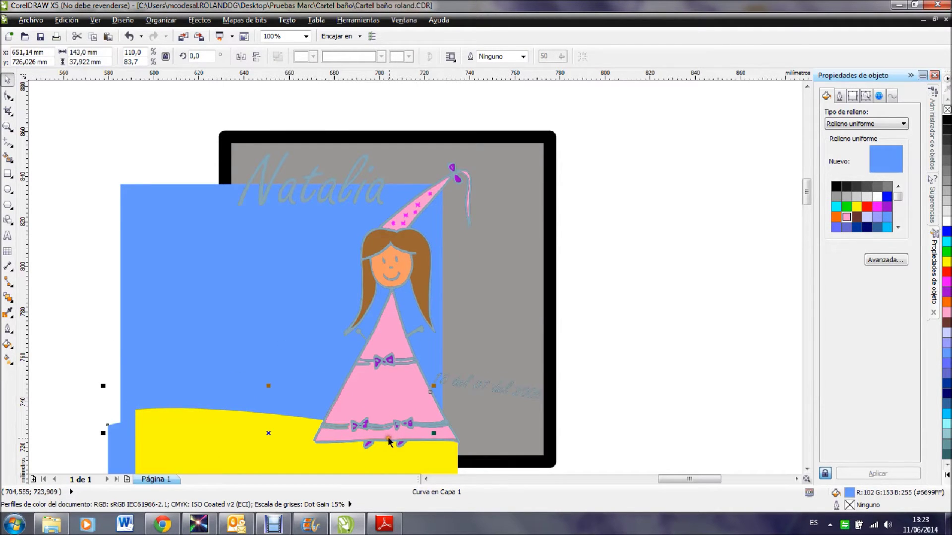
pyautogui.click(482, 270)
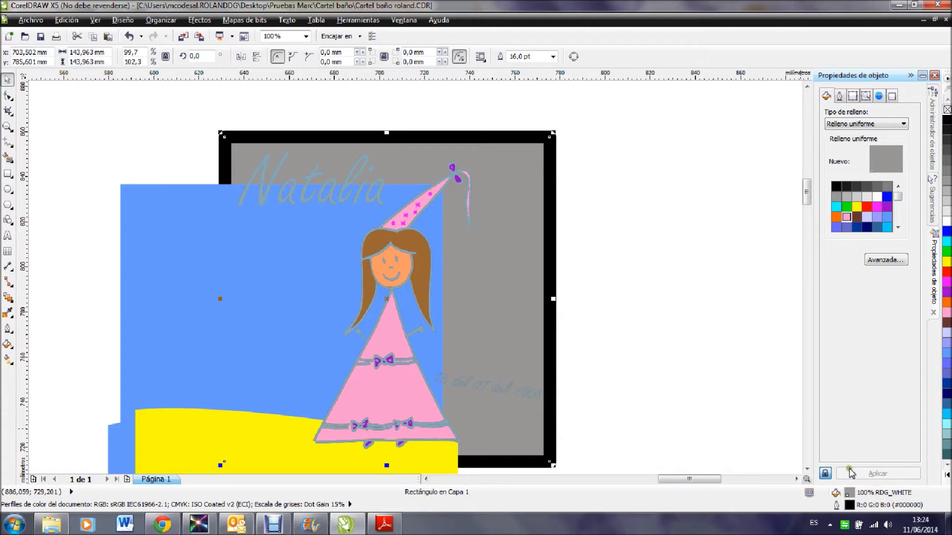
# - Undo the moves of the blue and yellow background shapes and clear the selection
pyautogui.hotkey('ctrl', 'z')
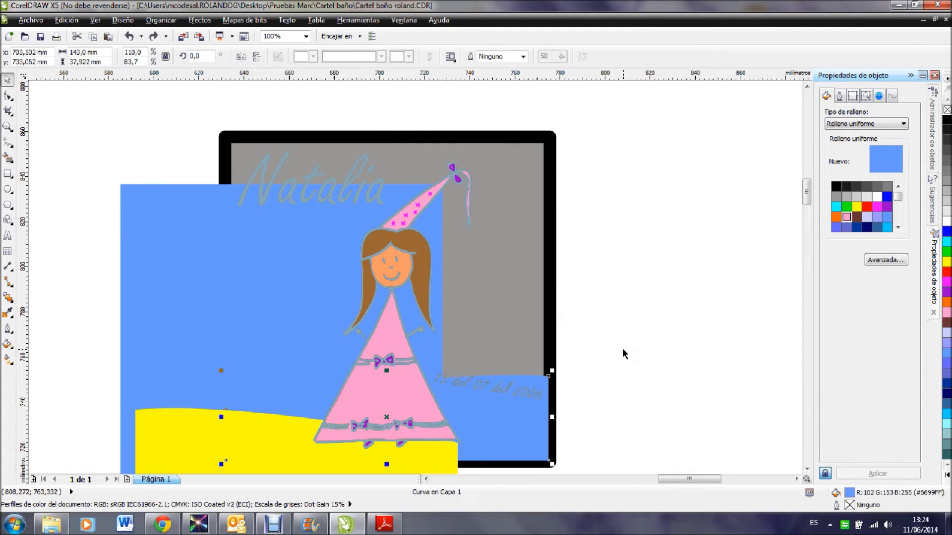
pyautogui.hotkey('ctrl', 'z')
pyautogui.hotkey('ctrl', 'z')
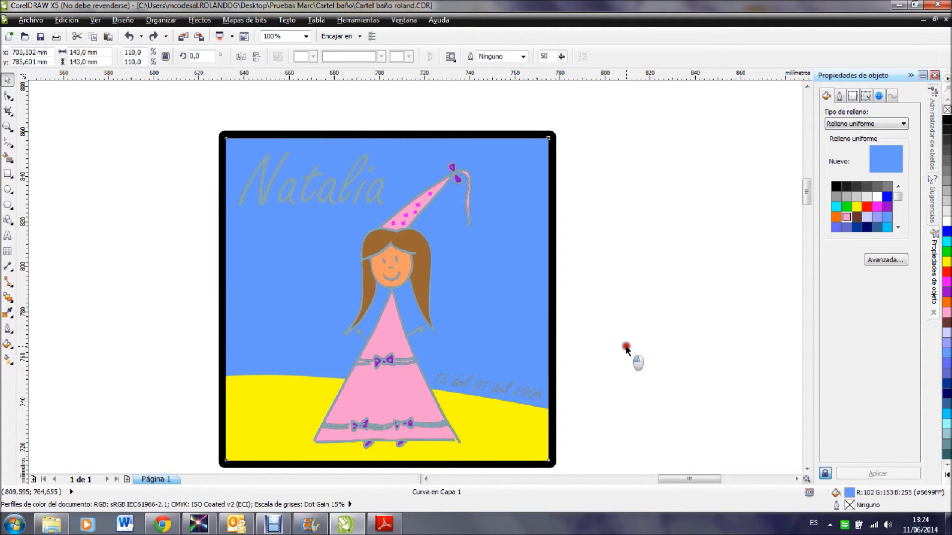
pyautogui.click(625, 351)
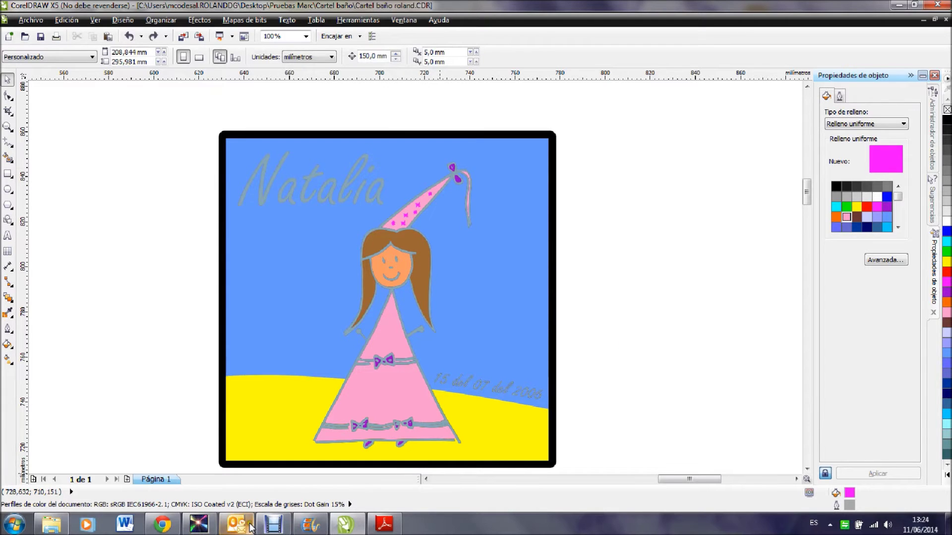
pyautogui.click(273, 524)
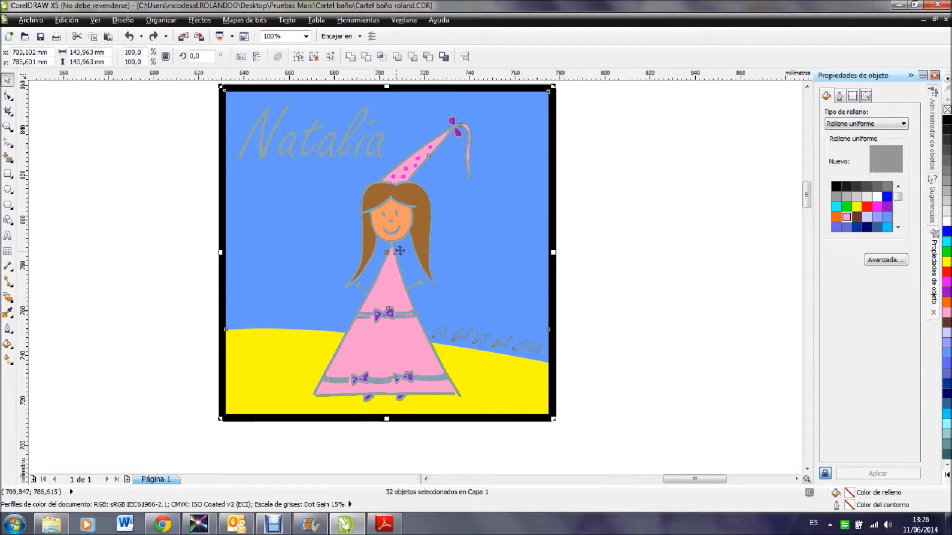
# - Export only the selected sign objects as a PDF named PRINCESA in the Video folder, keeping the offered PDF settings
pyautogui.click(114, 116)
pyautogui.click(37, 22)
pyautogui.click(61, 181)
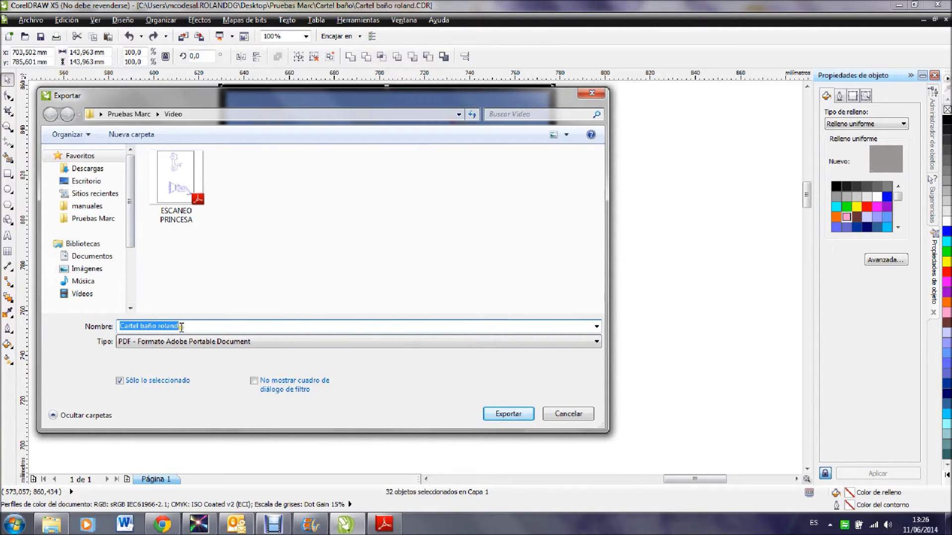
pyautogui.click(83, 328)
pyautogui.write('PRINCESA')
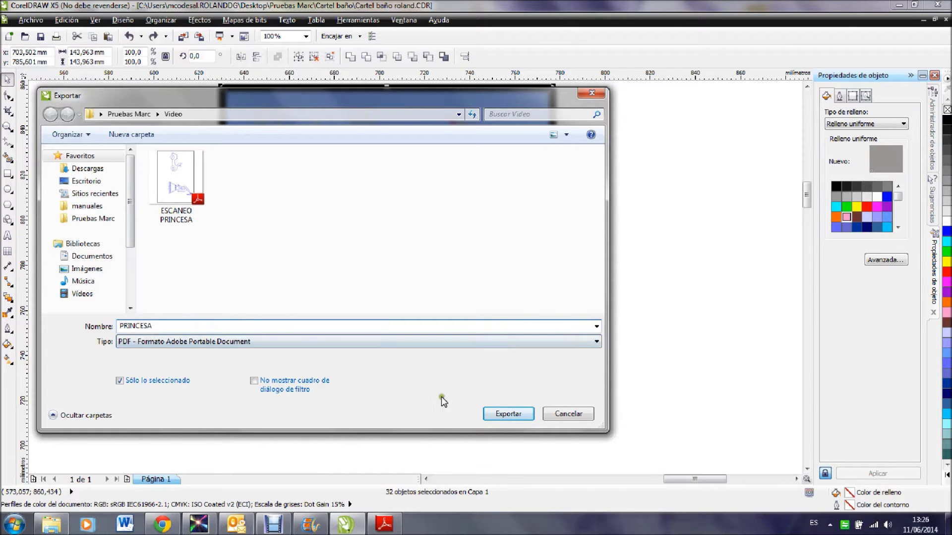
pyautogui.click(508, 414)
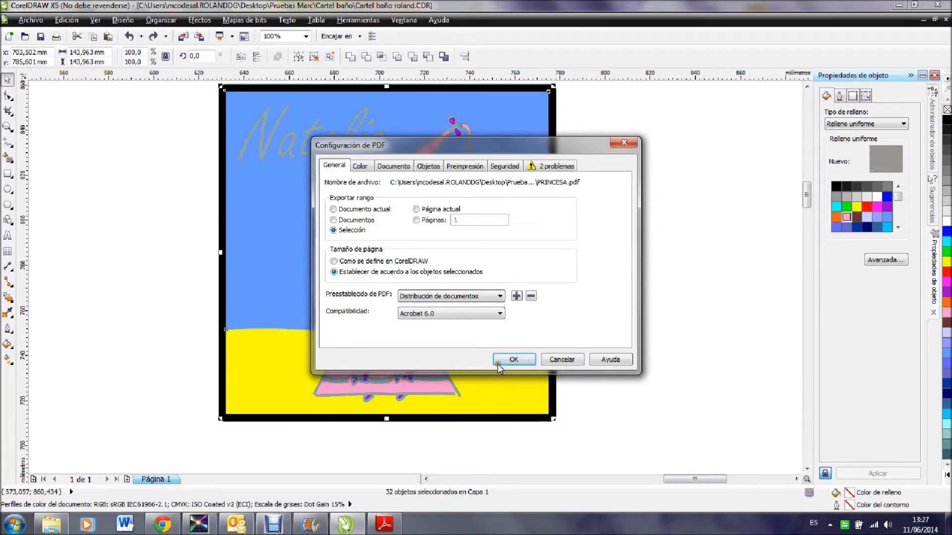
pyautogui.click(498, 364)
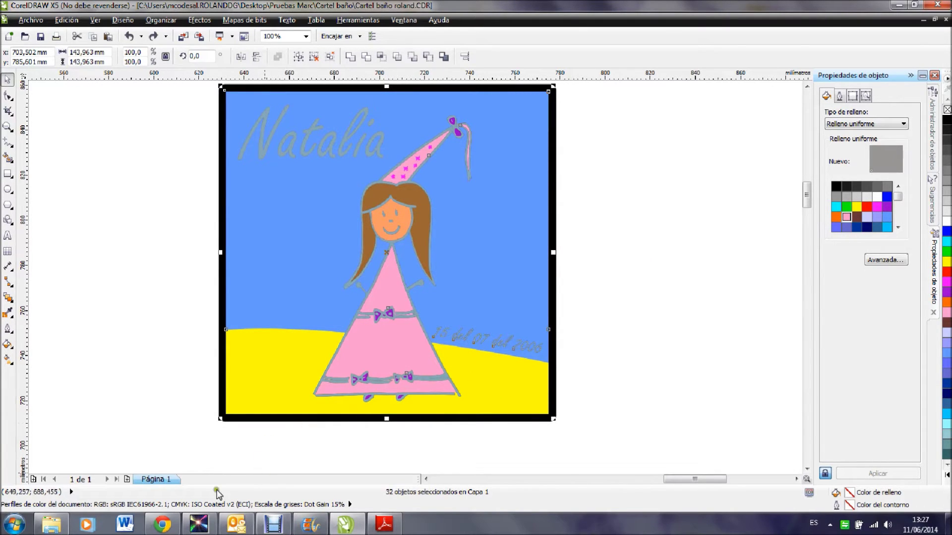
# - Switch to Roland VersaWorks and load the PRINCESA PDF from the Video folder into the LEF-20 job list
pyautogui.moveTo(203, 526)
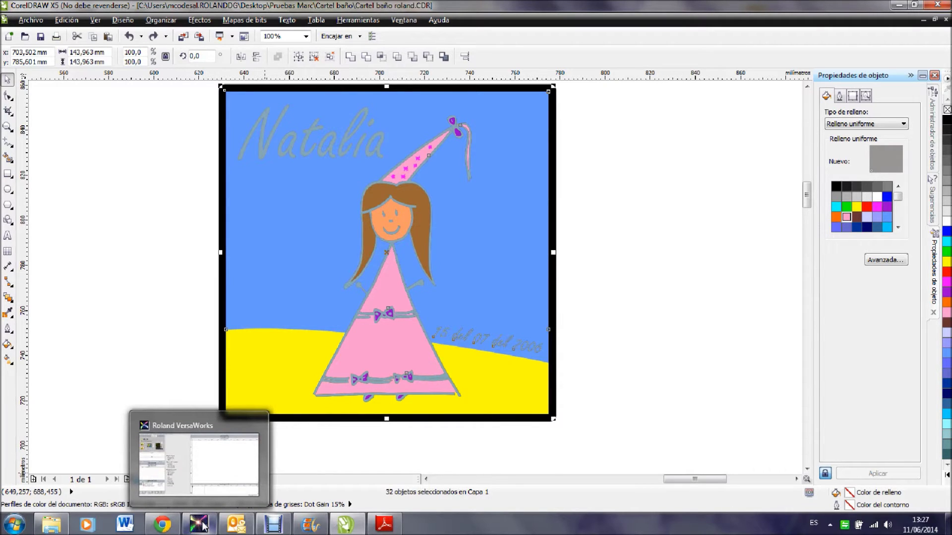
pyautogui.click(203, 527)
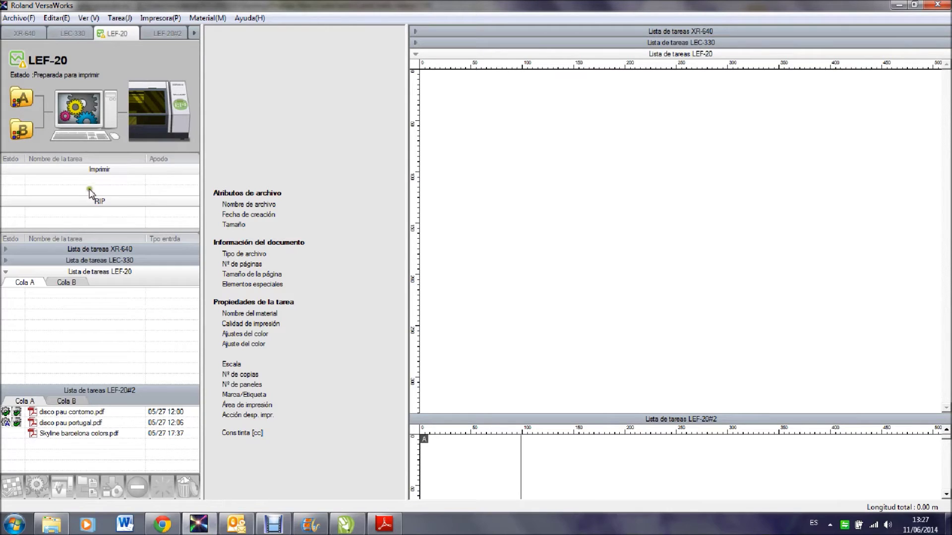
pyautogui.click(26, 17)
pyautogui.click(38, 33)
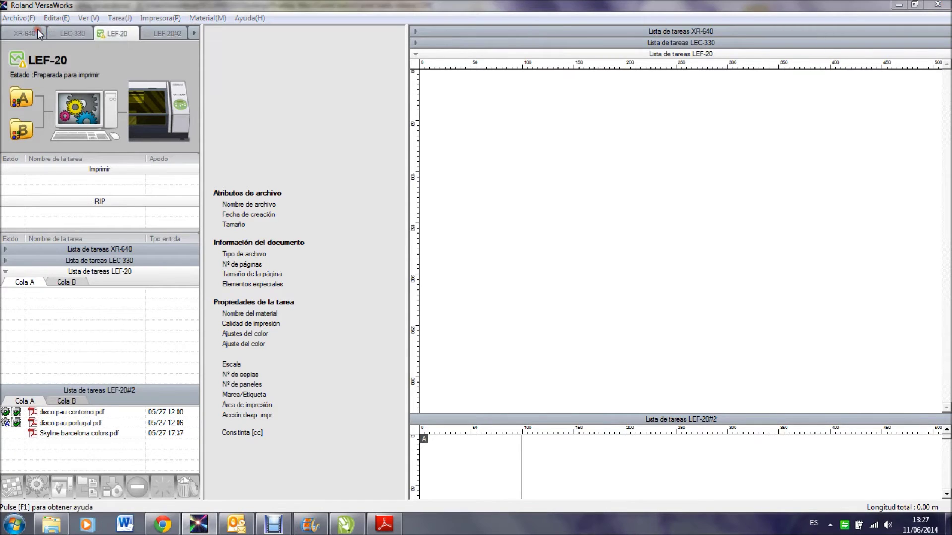
pyautogui.click(207, 129)
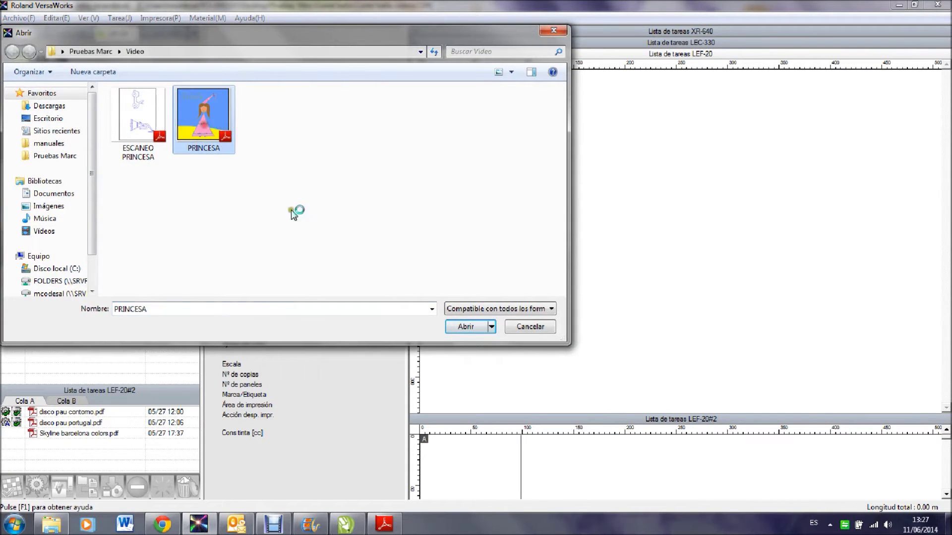
pyautogui.click(458, 326)
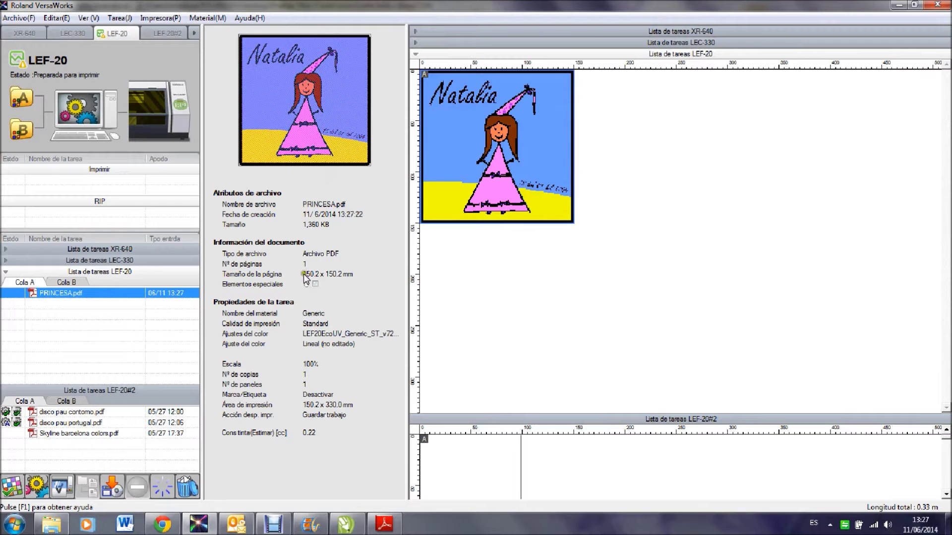
pyautogui.moveTo(306, 289)
pyautogui.click(273, 524)
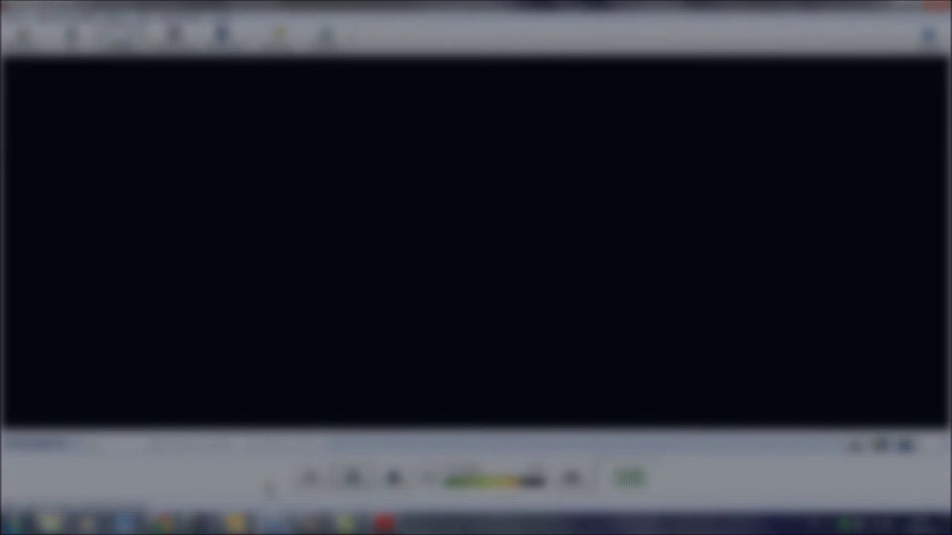